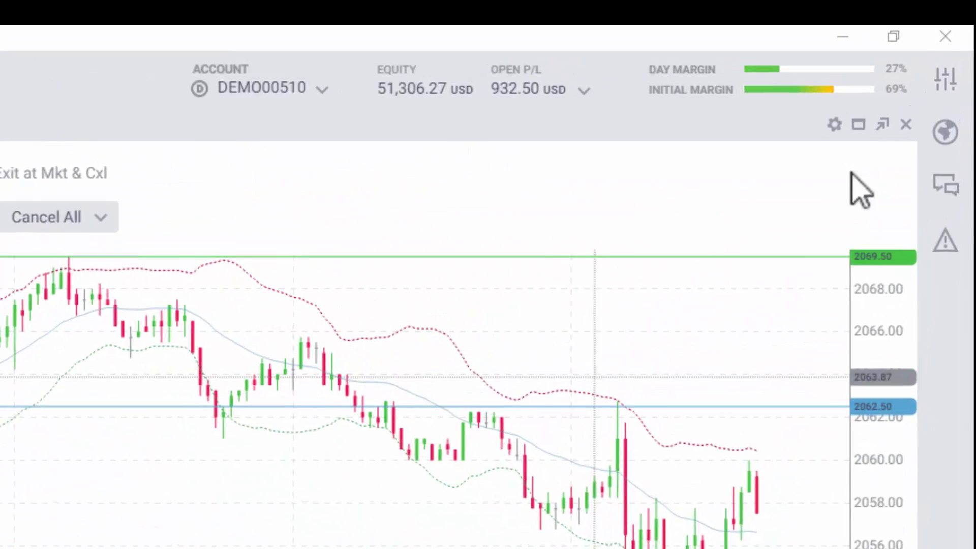
# - Open Settings from the right sidebar to show the Accounts page
pyautogui.click(938, 97)
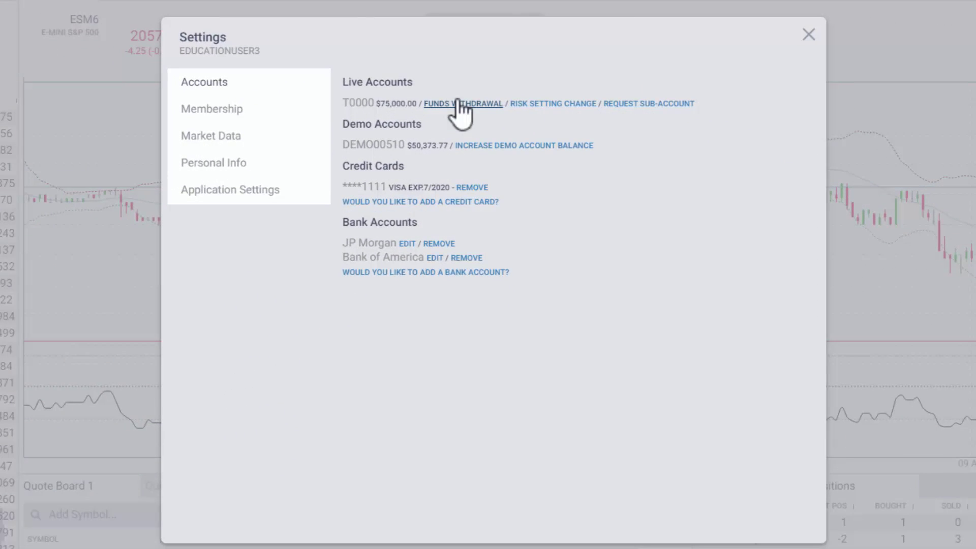
# - Withdraw 7000.00 USD from T0000 by wire to JP Morgan and confirm the request
pyautogui.click(458, 102)
pyautogui.click(490, 125)
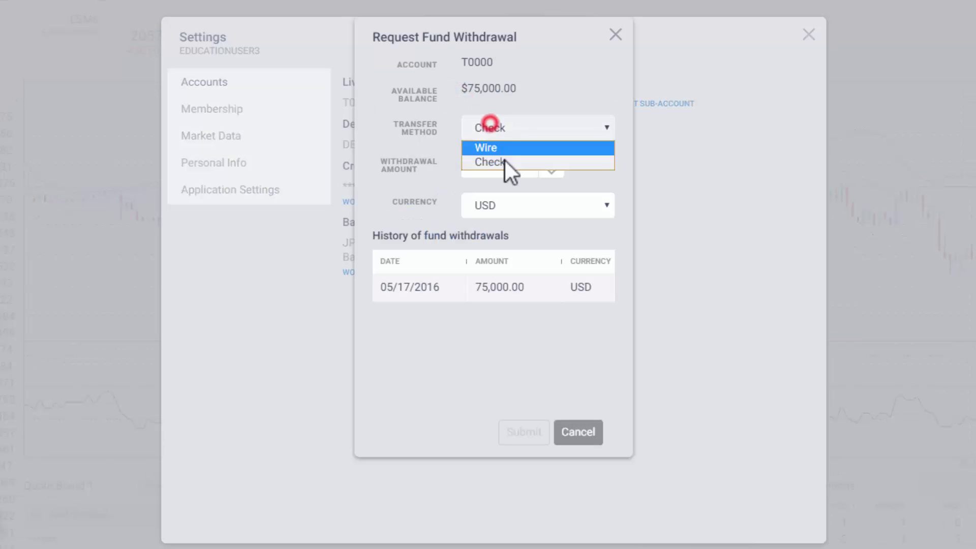
pyautogui.click(505, 150)
pyautogui.click(532, 166)
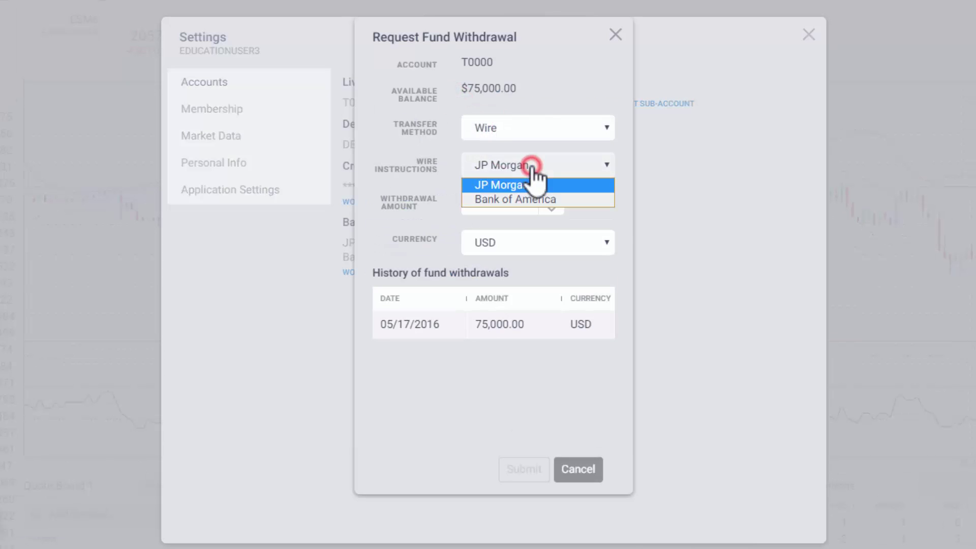
pyautogui.click(527, 185)
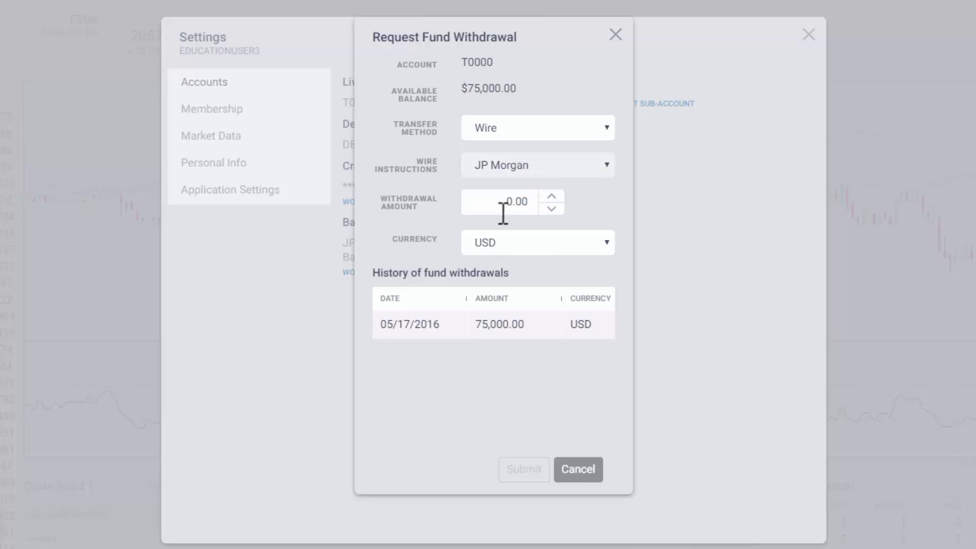
pyautogui.click(501, 201)
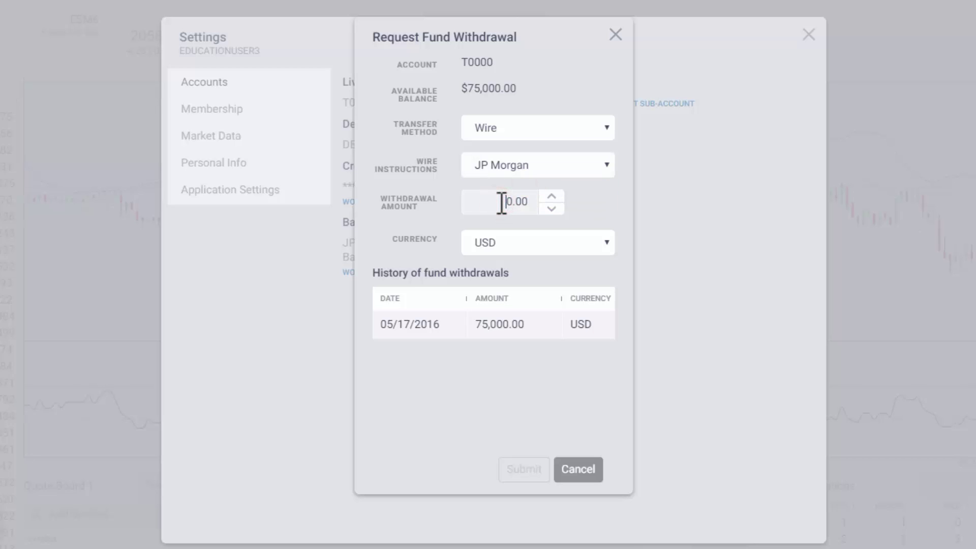
pyautogui.write('700')
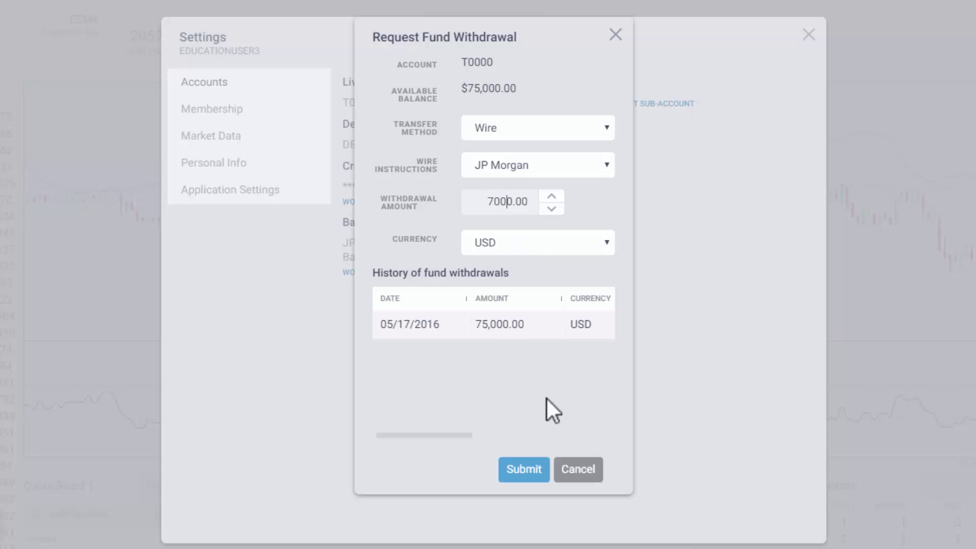
pyautogui.click(526, 470)
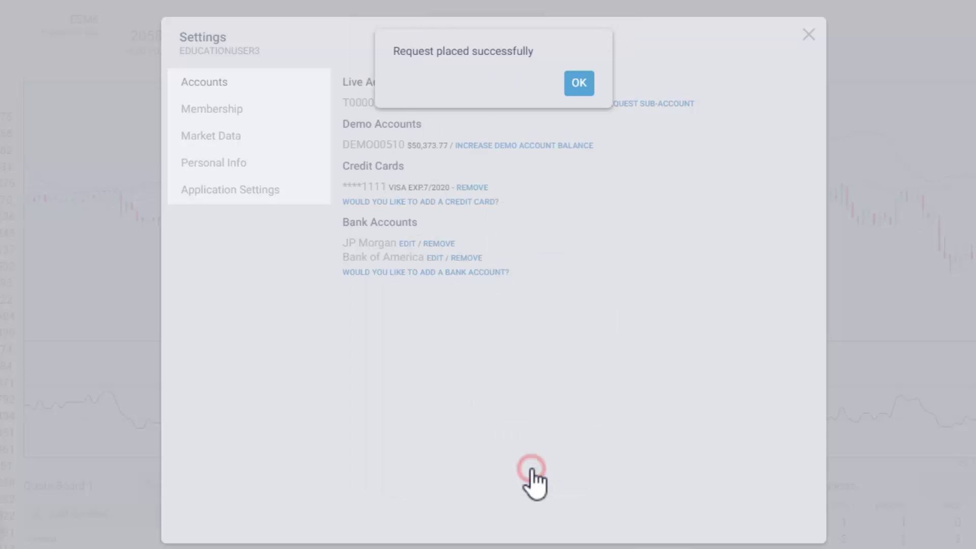
pyautogui.click(579, 85)
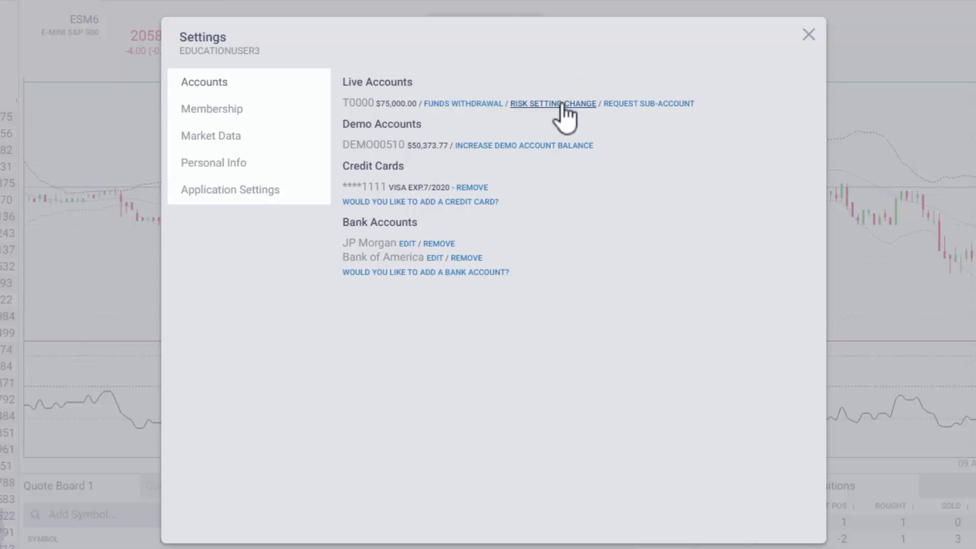
# - Request a Position Limits change setting ES quantity to 100 with a description, and confirm
pyautogui.click(557, 105)
pyautogui.click(549, 97)
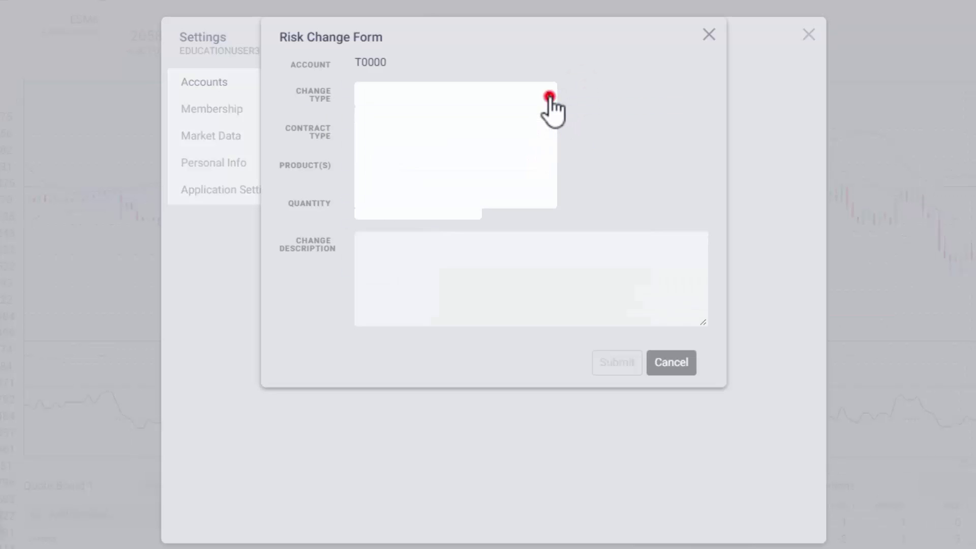
pyautogui.click(517, 142)
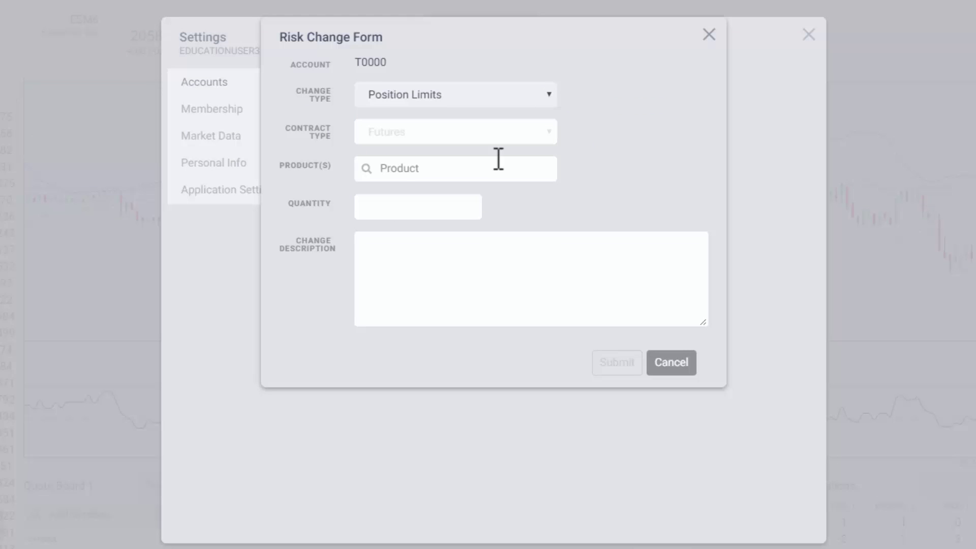
pyautogui.click(492, 163)
pyautogui.write('e')
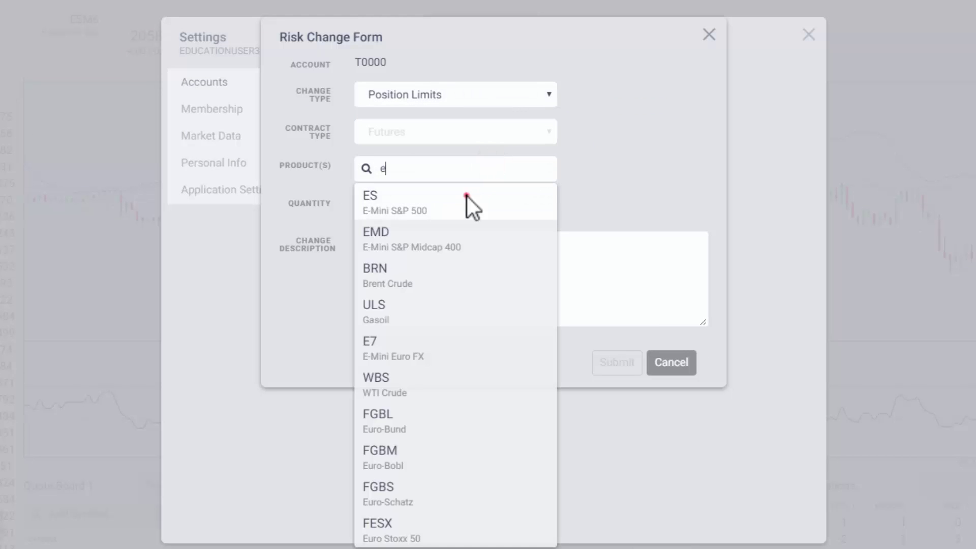
pyautogui.click(467, 197)
pyautogui.click(423, 240)
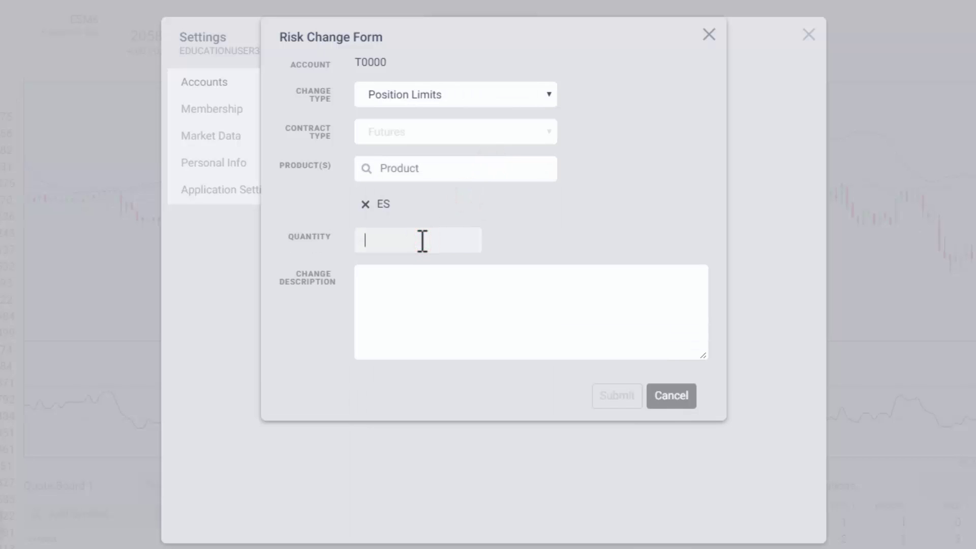
pyautogui.write('100')
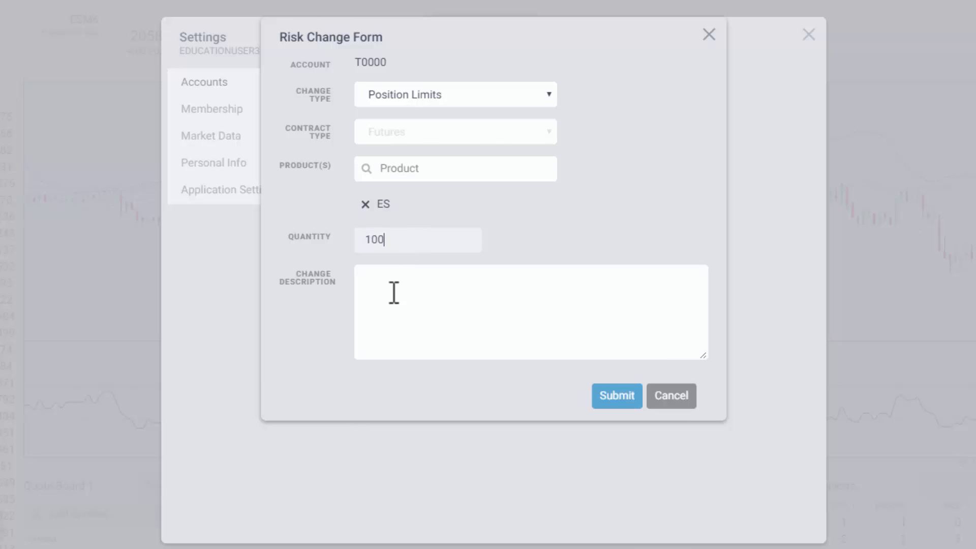
pyautogui.click(390, 288)
pyautogui.write('I will be wiring in an additional $500,000 that will cover the initial margin and would like to increase my ES position limit from 75 to 100.')
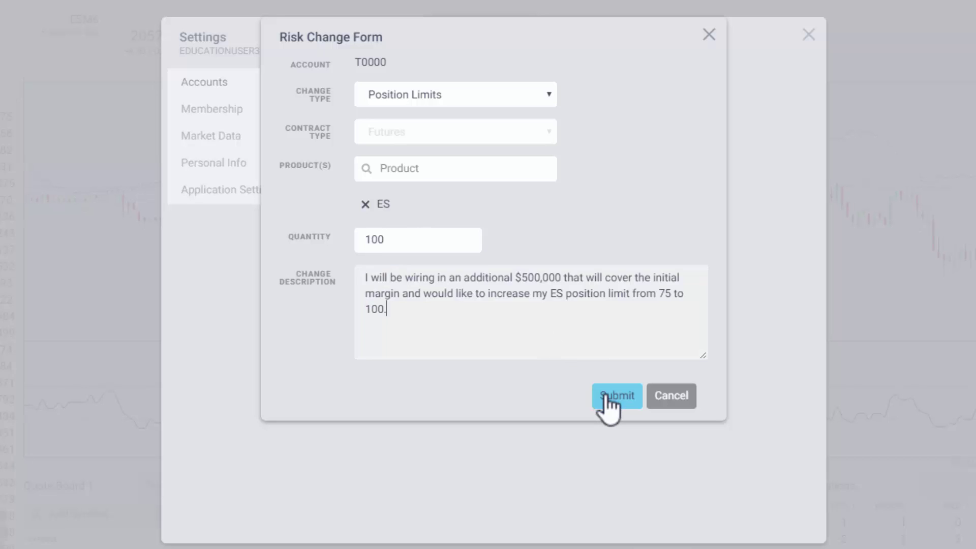
pyautogui.click(606, 396)
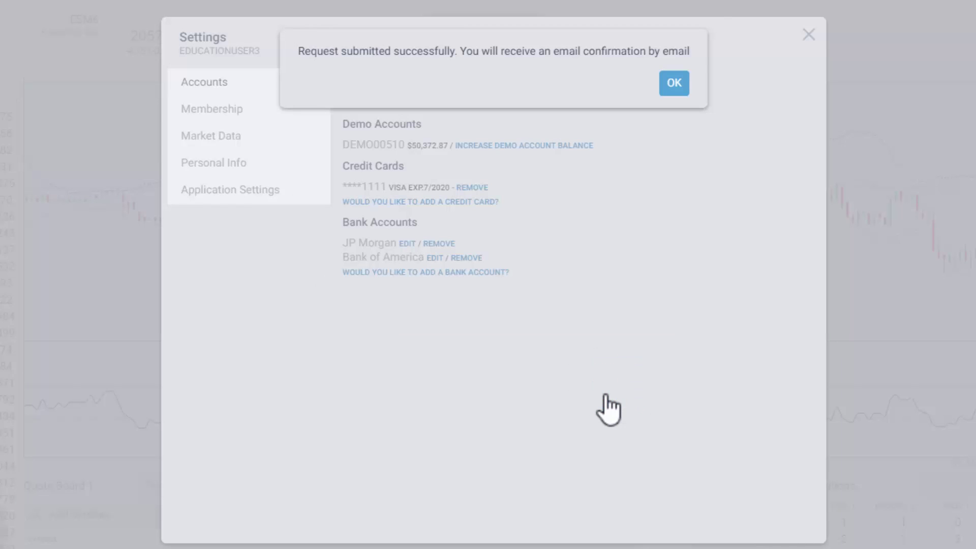
pyautogui.click(675, 84)
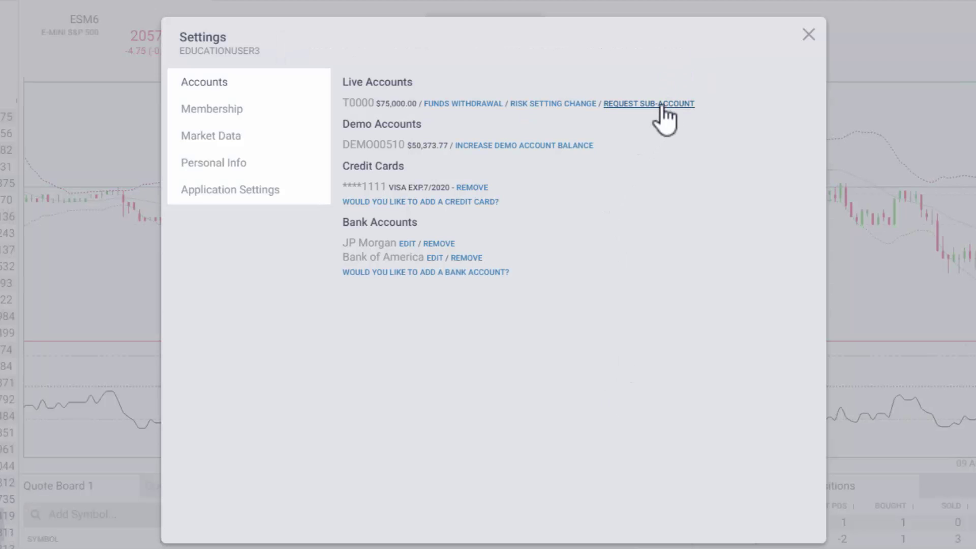
# - Request a Spec sub-account for T0000 with a reason and a 5000.00 transfer, and confirm
pyautogui.click(663, 114)
pyautogui.write('I have a different day trading method and would like to keep results separate.')
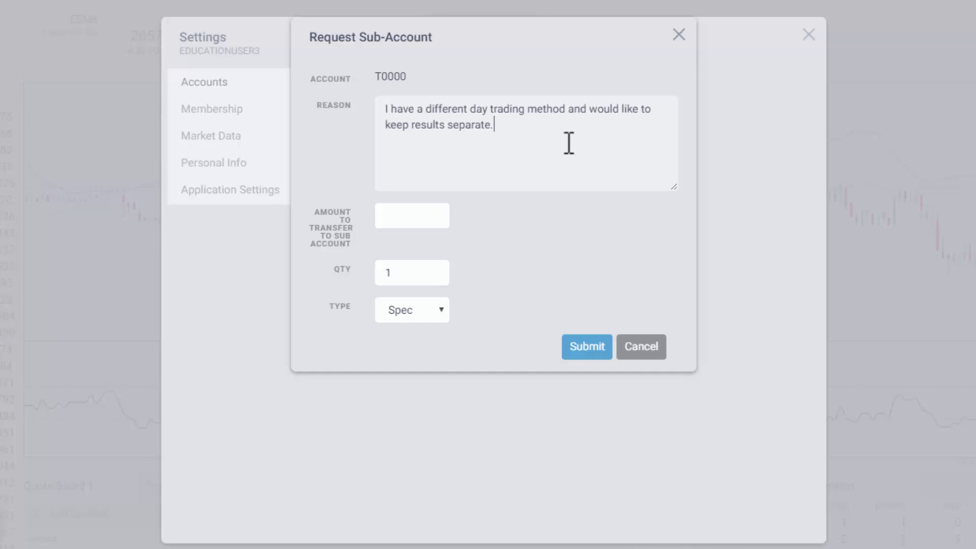
pyautogui.press('Tab')
pyautogui.write('000')
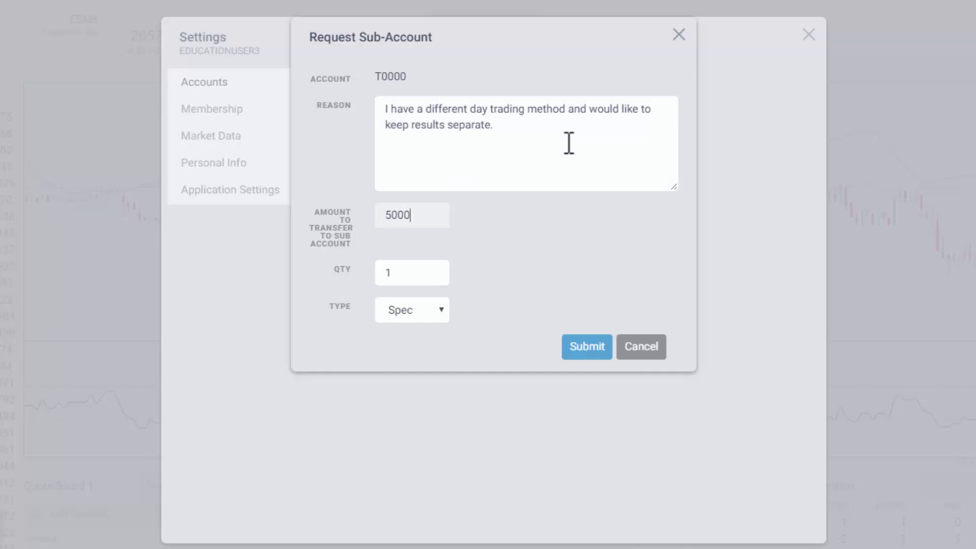
pyautogui.write('.00')
pyautogui.click(443, 310)
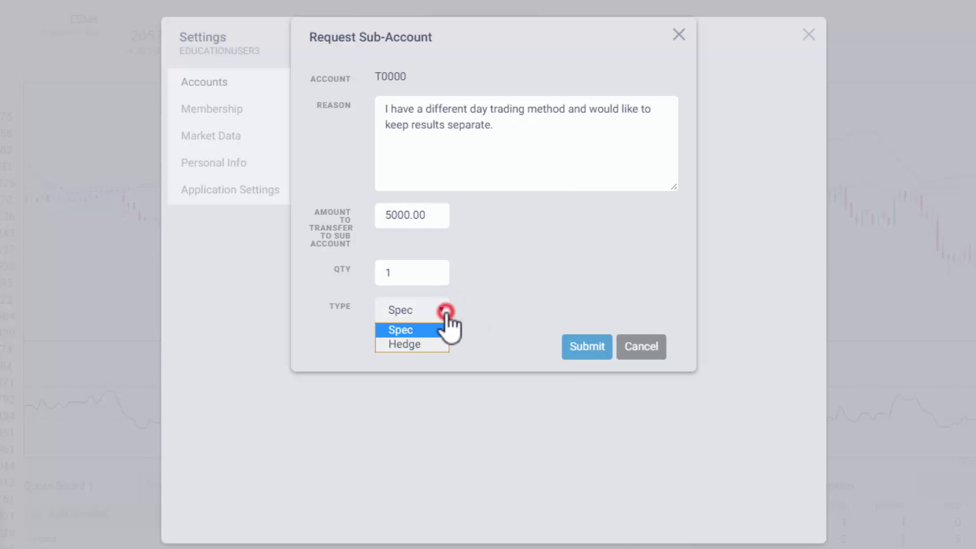
pyautogui.click(431, 327)
pyautogui.click(571, 349)
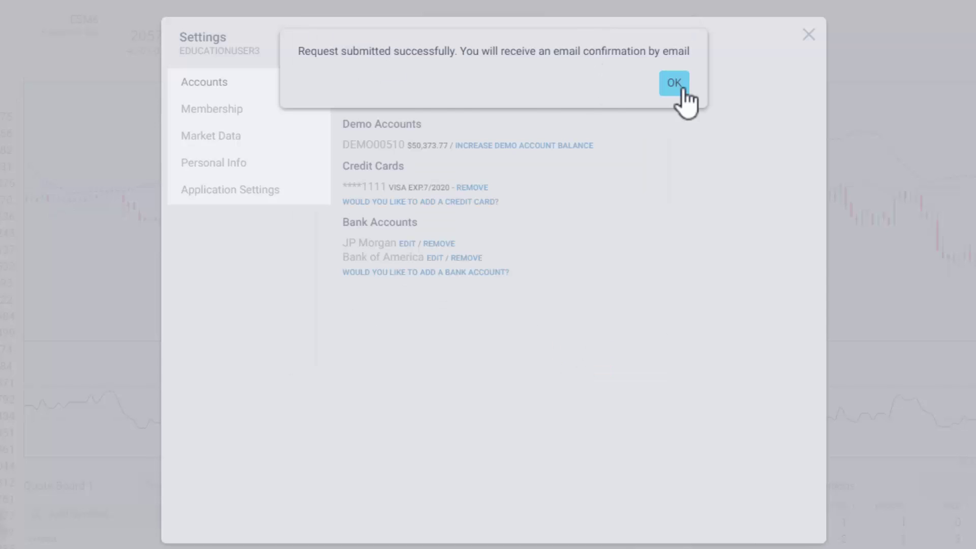
pyautogui.click(675, 84)
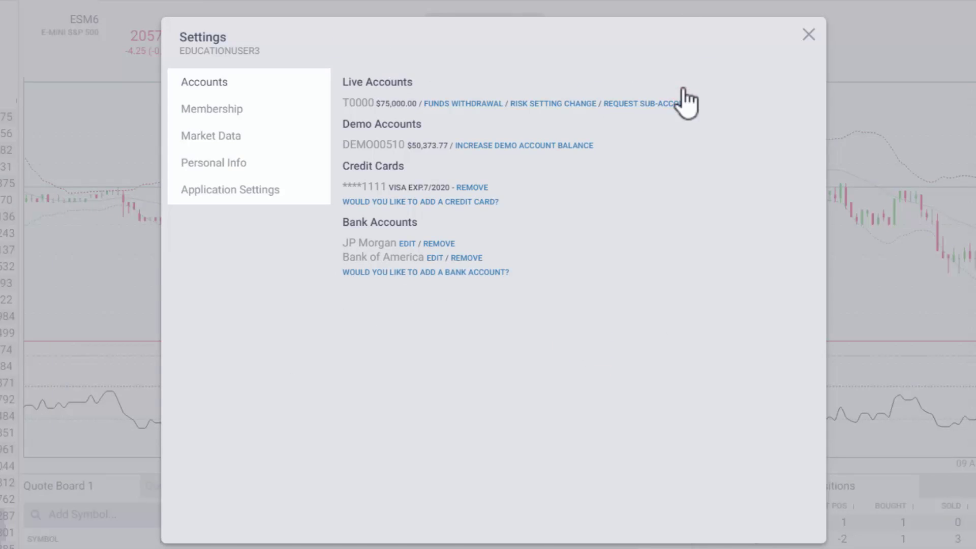